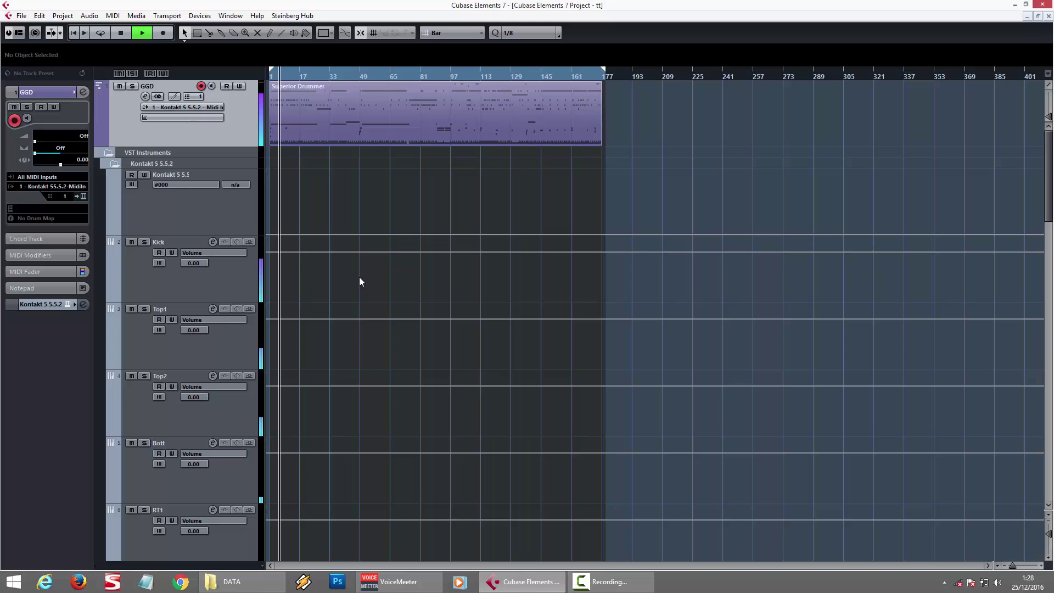
Examine the KICK group track's FabFilter Pro-Q 2, MH ChannelStrip and Virtual Tape Machines insert settings, closing each plug-in after viewing.
{"action": "scroll", "coordinate": [463, 385], "scroll_direction": "down", "scroll_amount": 2}
{"action": "scroll", "coordinate": [465, 387], "scroll_direction": "down", "scroll_amount": 10}
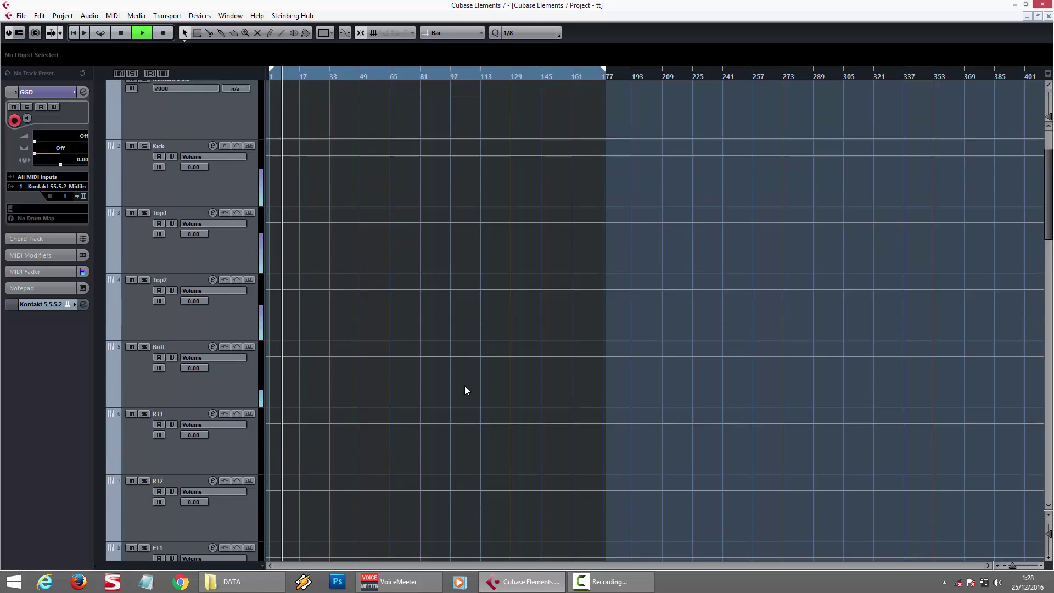
{"action": "scroll", "coordinate": [470, 399], "scroll_direction": "down", "scroll_amount": 8}
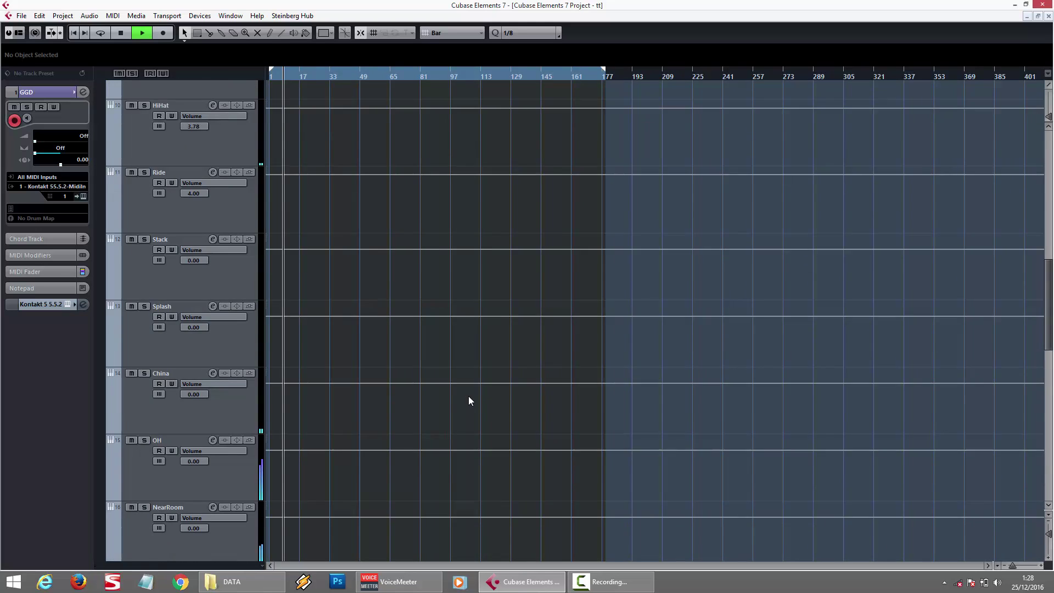
{"action": "left_click", "coordinate": [223, 400]}
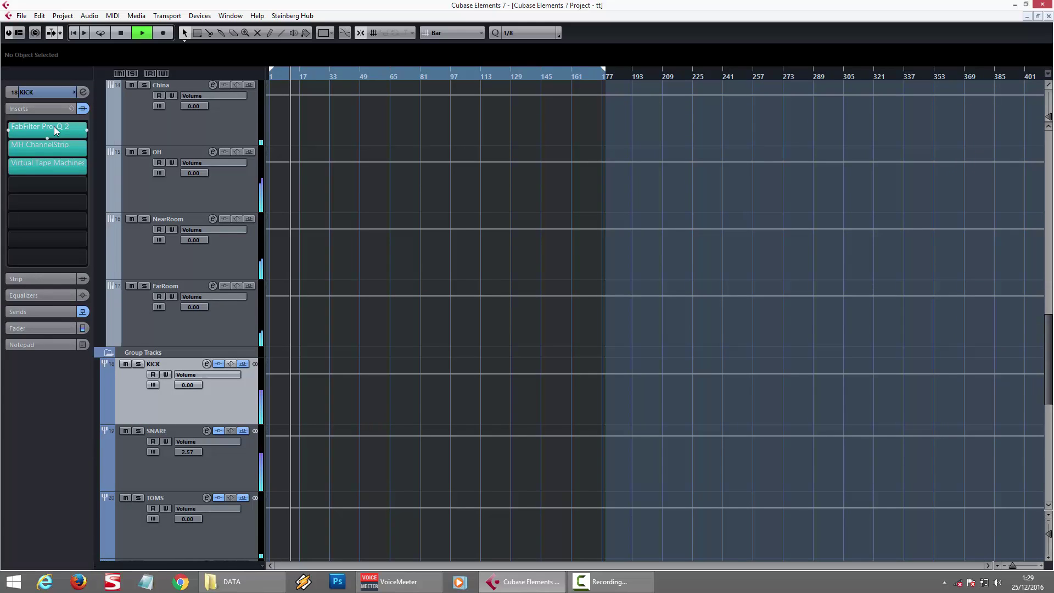
{"action": "left_click", "coordinate": [53, 127]}
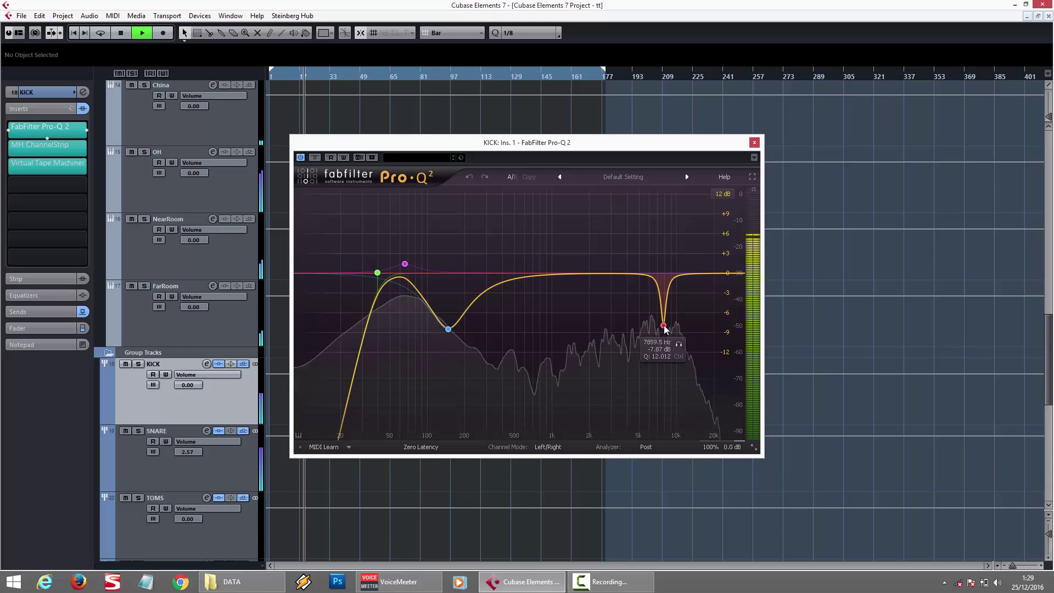
{"action": "left_click", "coordinate": [755, 143]}
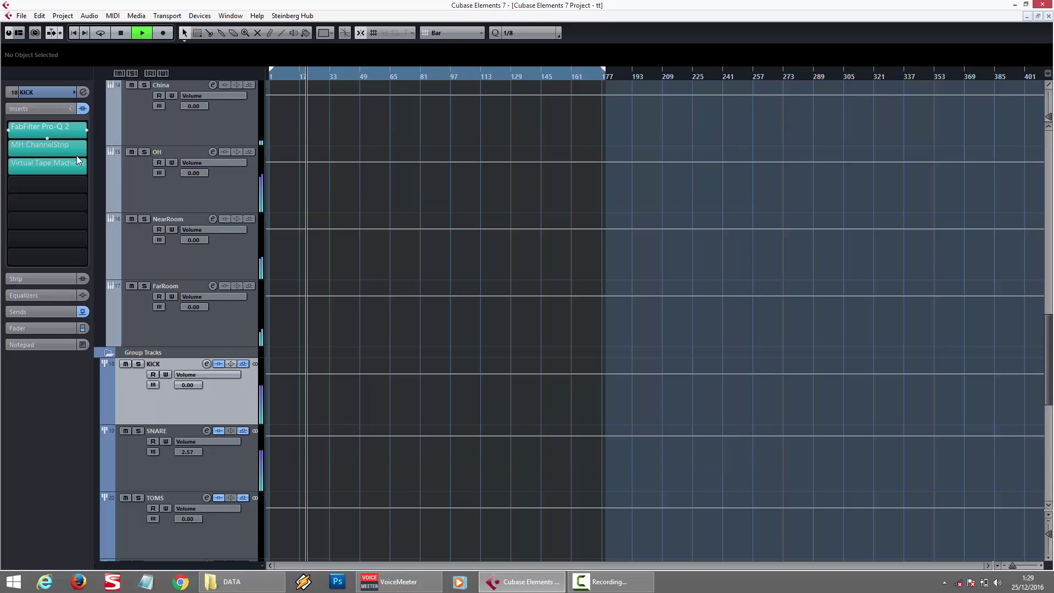
{"action": "left_click", "coordinate": [68, 147]}
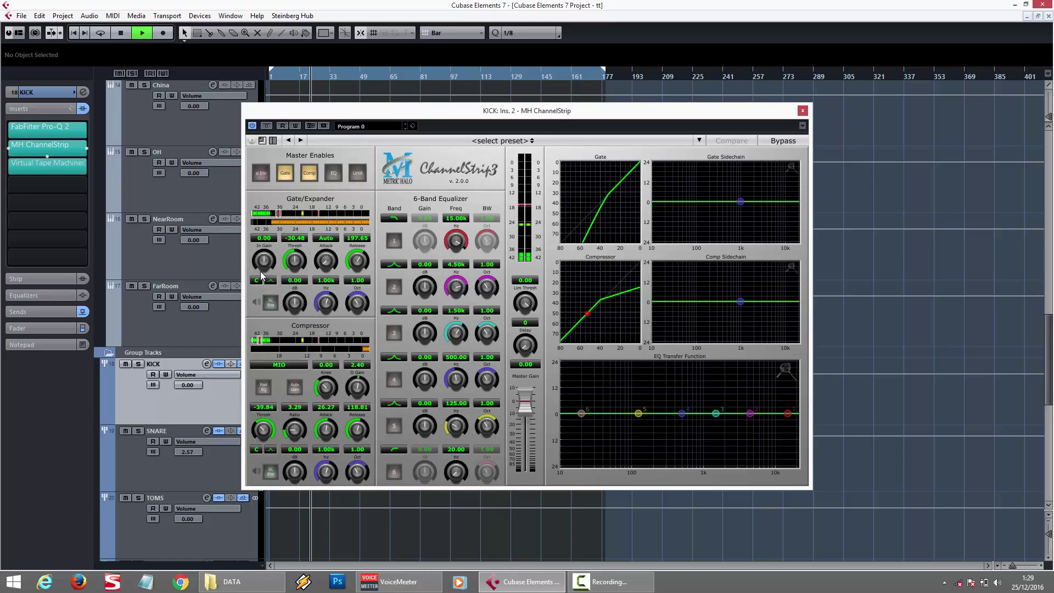
{"action": "left_click", "coordinate": [803, 112]}
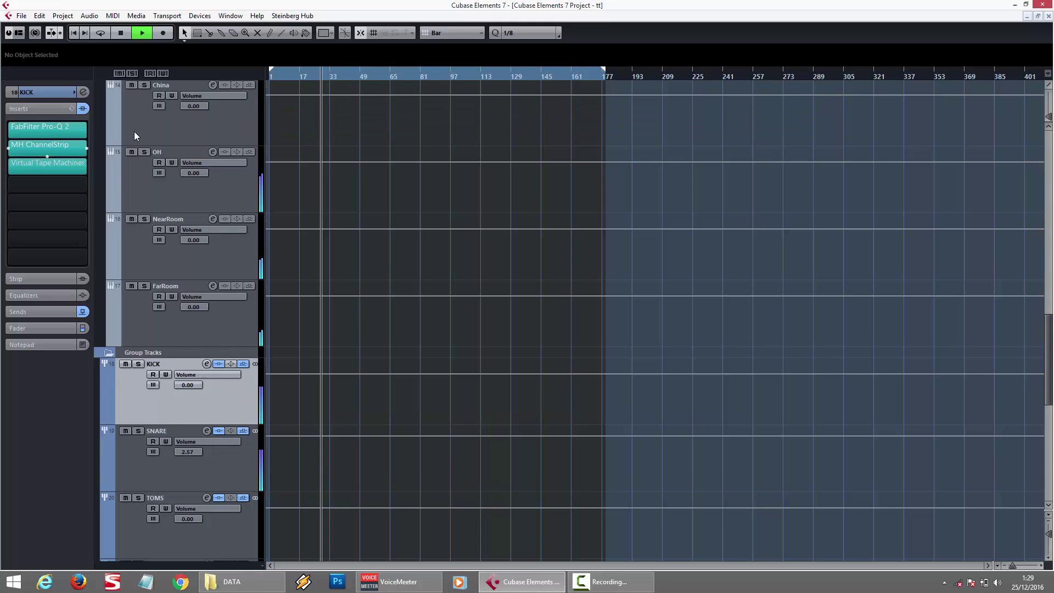
{"action": "left_click", "coordinate": [67, 164]}
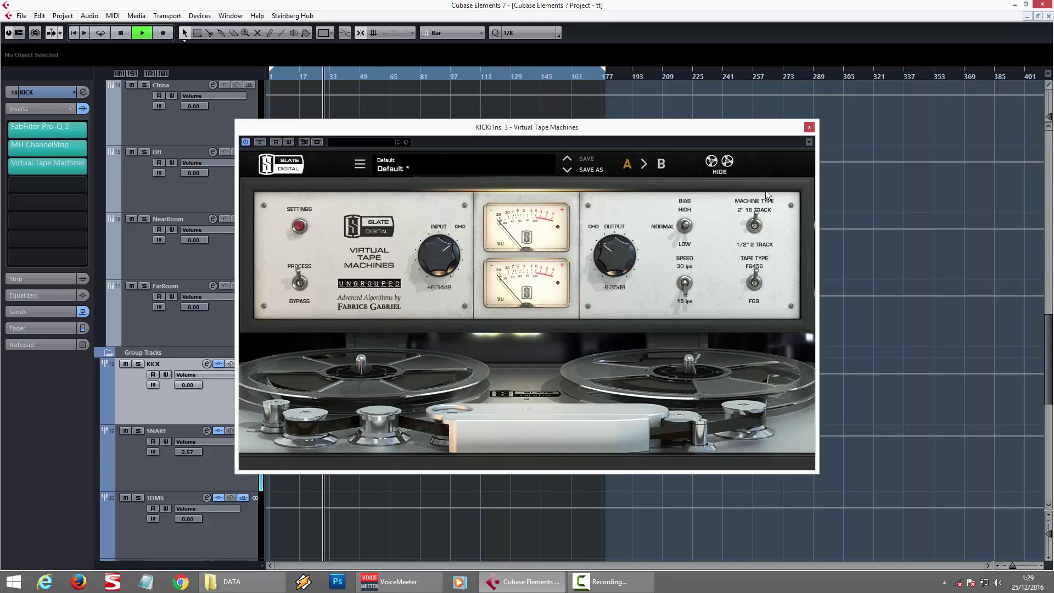
{"action": "left_click", "coordinate": [810, 127]}
Examine the FabFilter Pro-Q 2 equalizer and FabFilter Pro-G gate inserts on the SNARE group track, closing each one.
{"action": "left_click", "coordinate": [233, 476]}
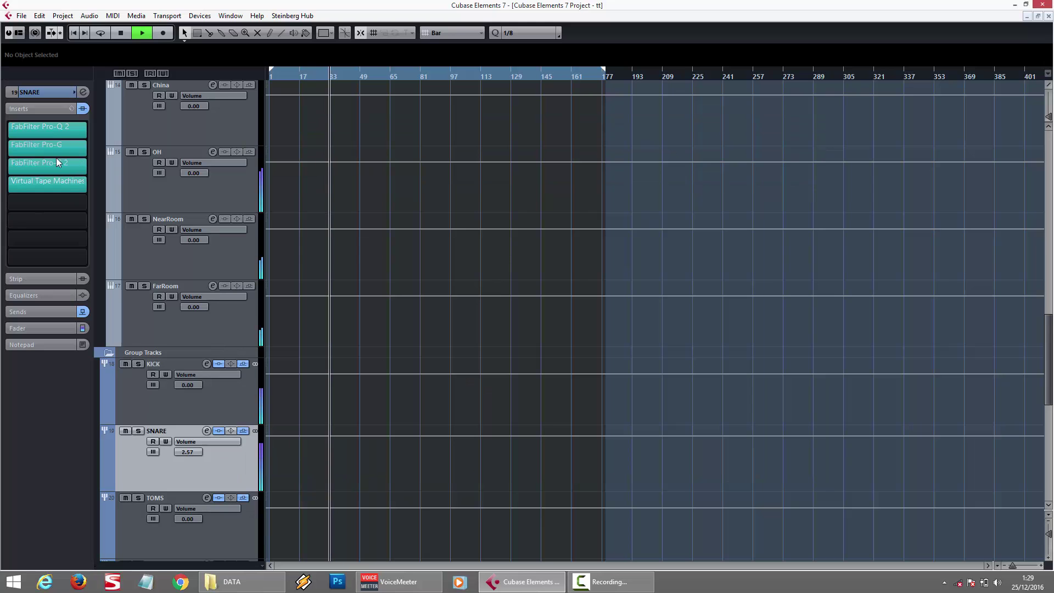
{"action": "left_click", "coordinate": [46, 127]}
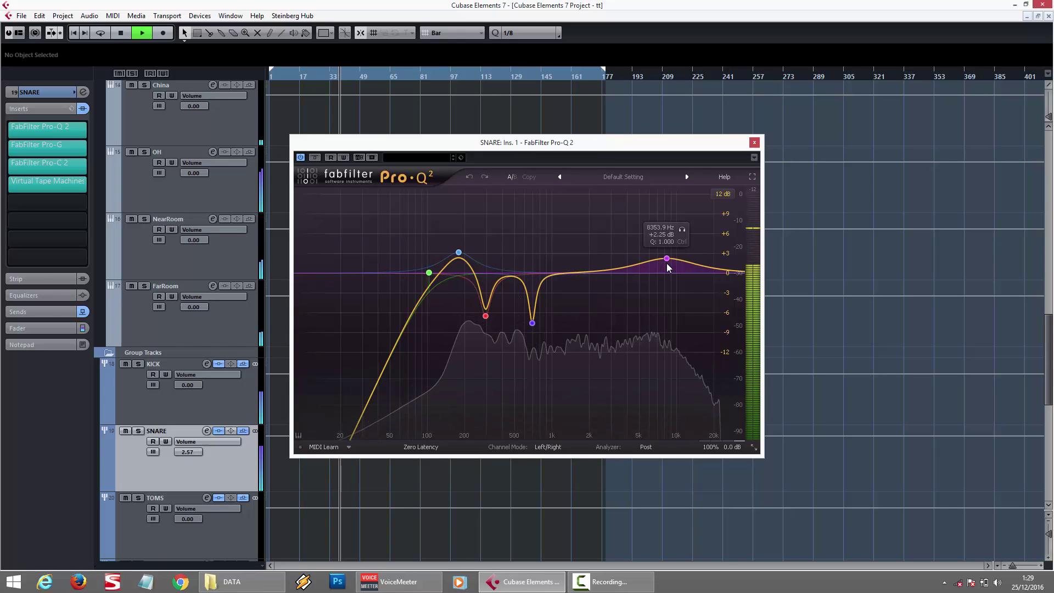
{"action": "left_click", "coordinate": [754, 142]}
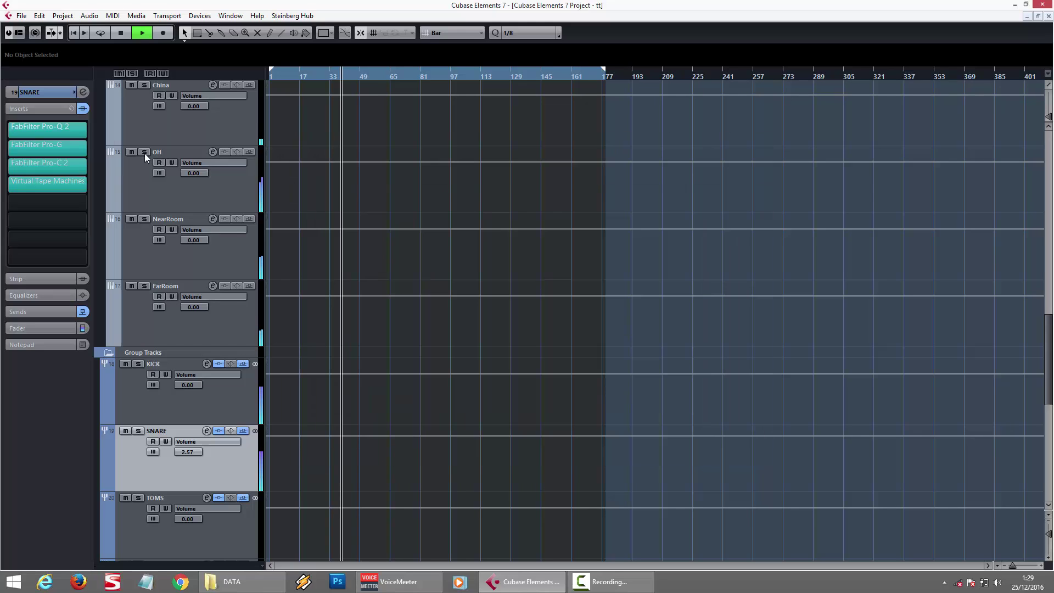
{"action": "left_click", "coordinate": [66, 144]}
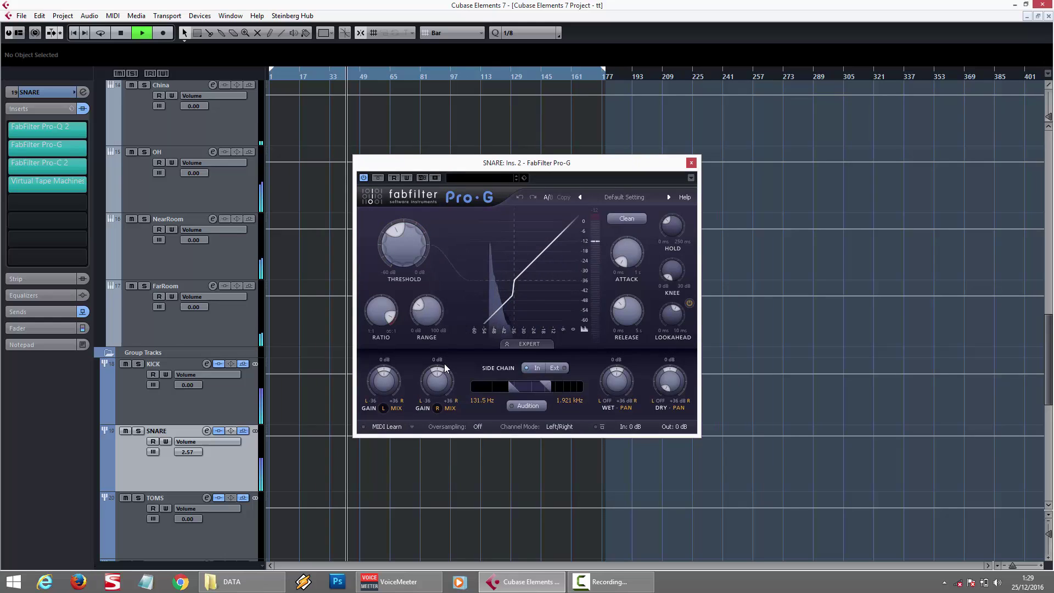
{"action": "left_click", "coordinate": [692, 163]}
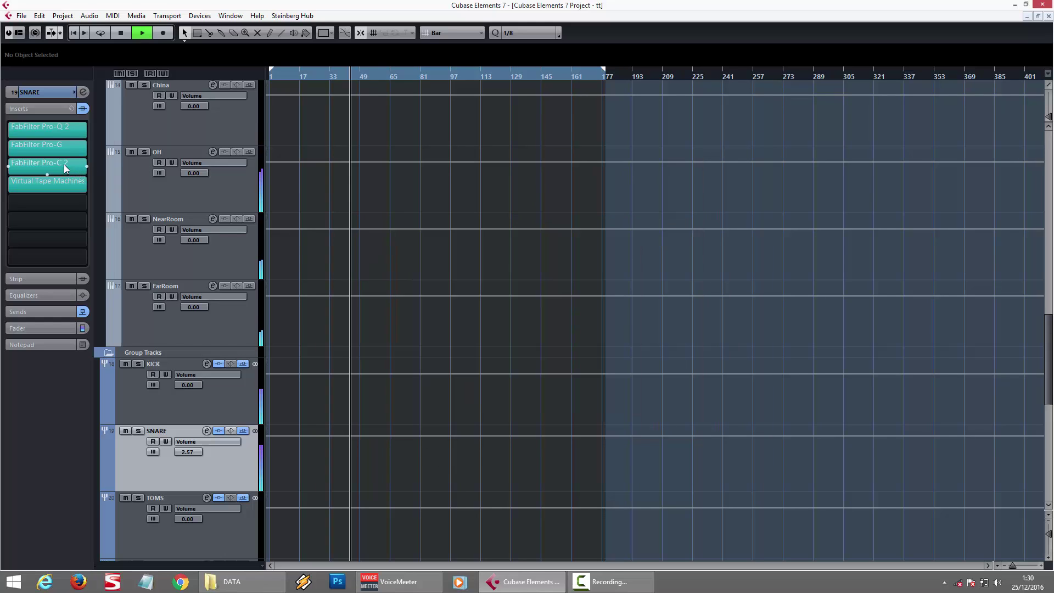
Examine the SNARE group's FabFilter Pro-C 2 compressor and Virtual Tape Machines inserts, closing each one.
{"action": "left_click", "coordinate": [64, 164]}
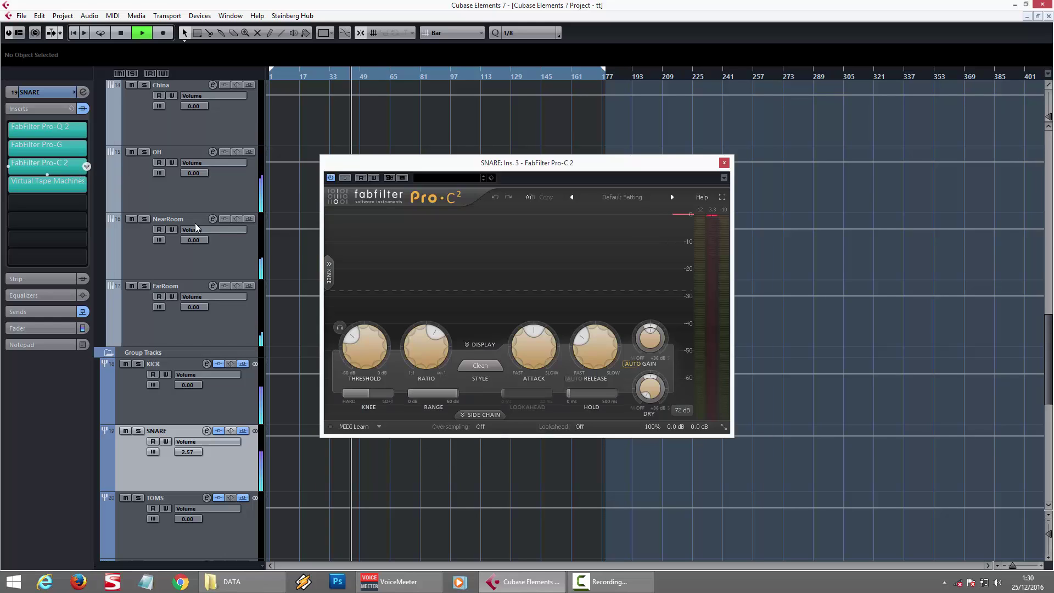
{"action": "left_click", "coordinate": [724, 164]}
{"action": "left_click", "coordinate": [65, 182]}
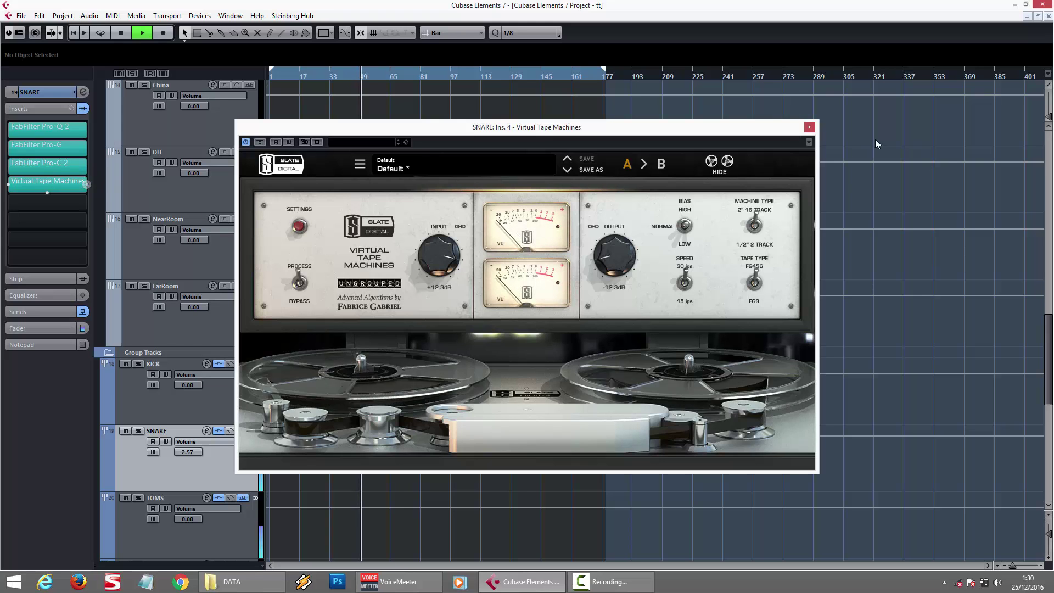
{"action": "left_click", "coordinate": [810, 127]}
{"action": "left_click", "coordinate": [71, 182]}
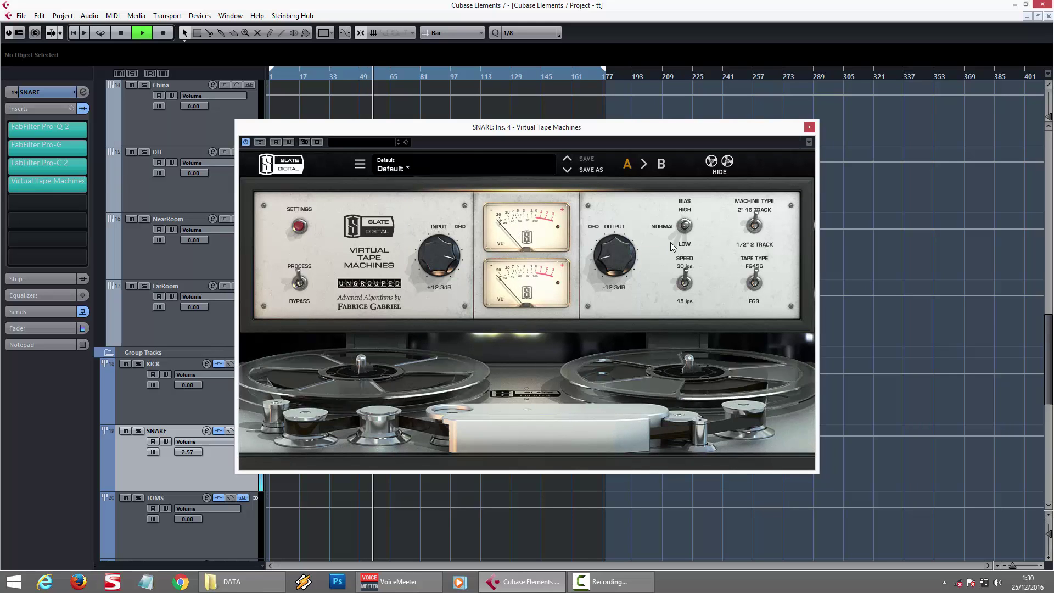
{"action": "left_click", "coordinate": [810, 127]}
Examine the SSLChannel Stereo and L1 limiter Stereo inserts on the TOMS group track, closing each one.
{"action": "left_click", "coordinate": [215, 533]}
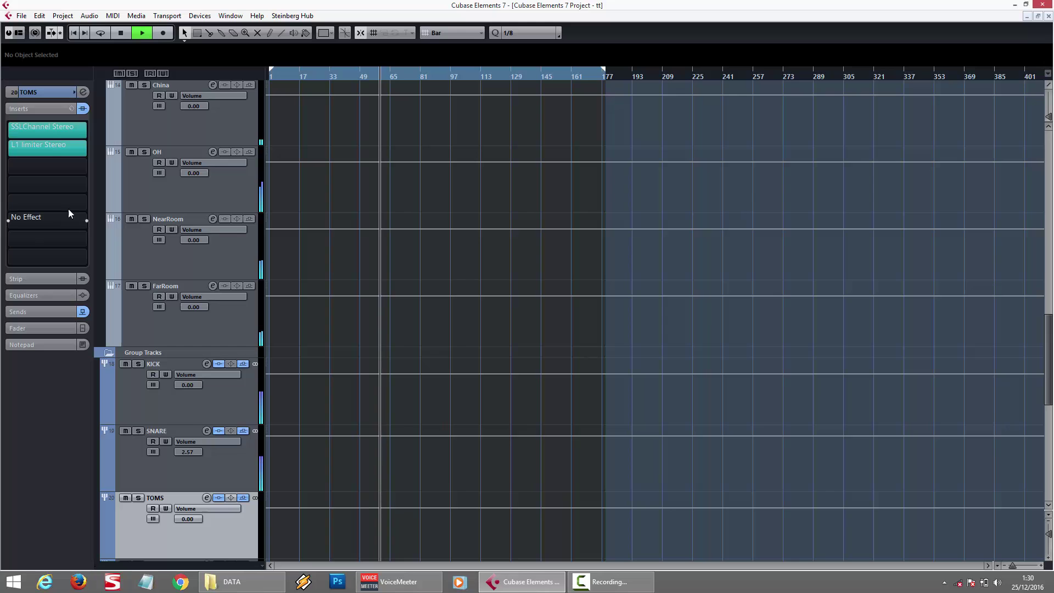
{"action": "left_click", "coordinate": [48, 127]}
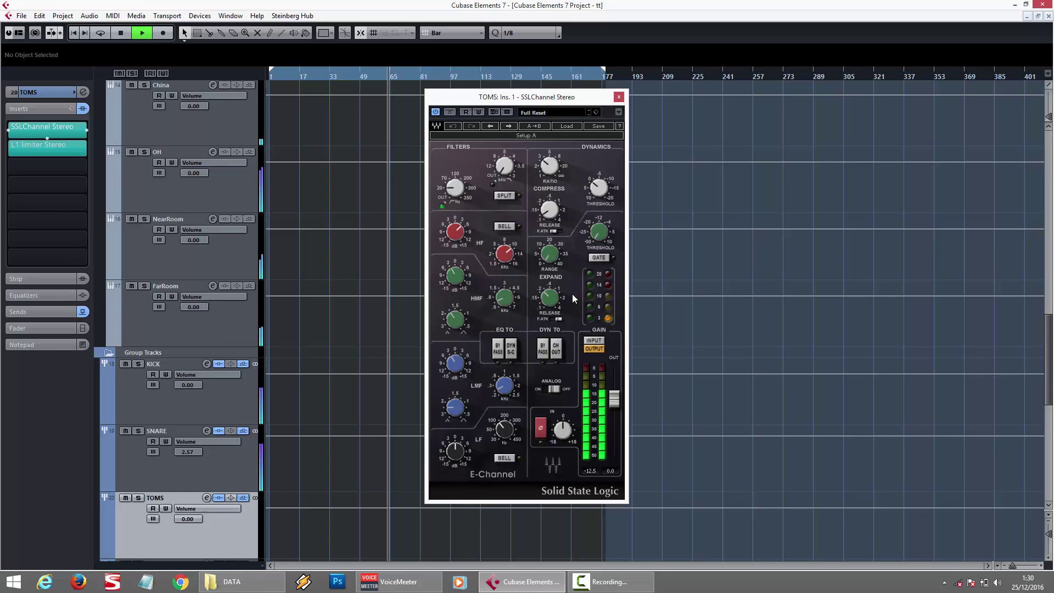
{"action": "left_click", "coordinate": [619, 98]}
{"action": "left_click", "coordinate": [67, 144]}
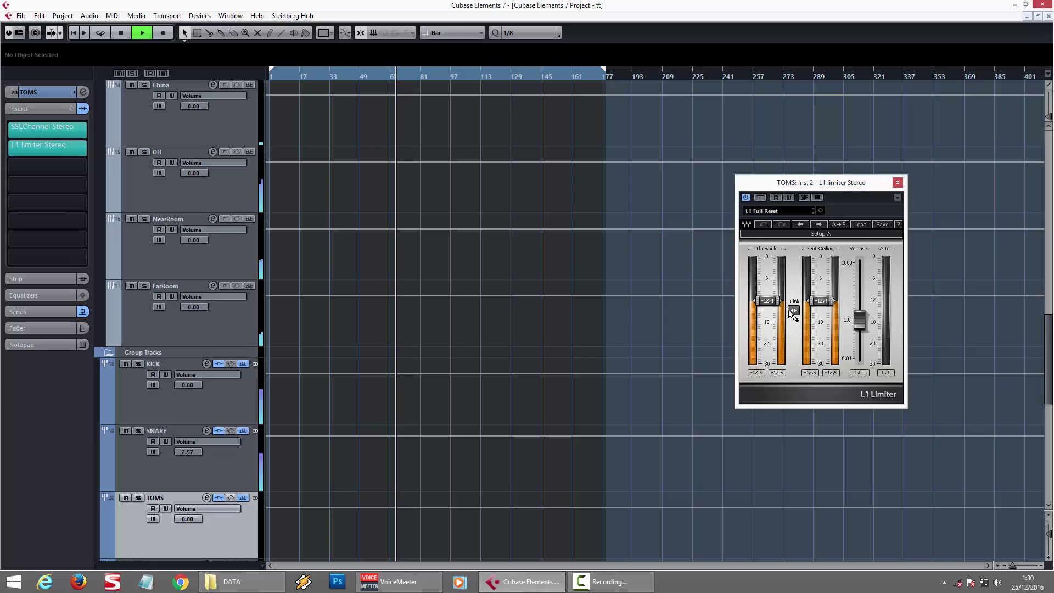
{"action": "left_click_drag", "start_coordinate": [790, 184], "coordinate": [384, 167]}
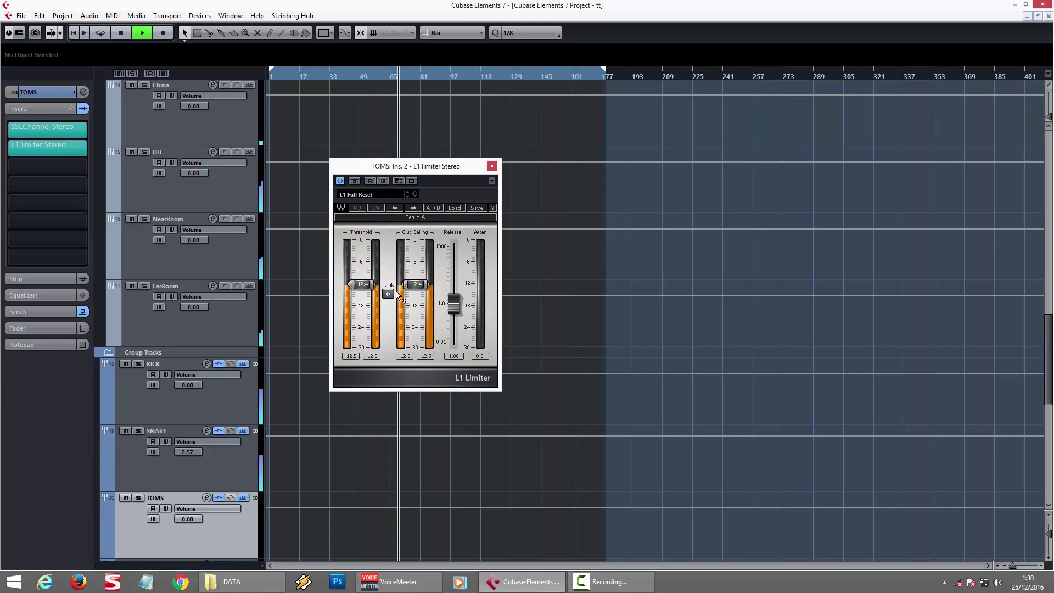
{"action": "left_click", "coordinate": [492, 166]}
Examine the CYMBAL group track's Virtual Mix Rack, Kush UBK-1 and FabFilter Pro-Q 2 inserts, closing each one.
{"action": "scroll", "coordinate": [512, 324], "scroll_direction": "down", "scroll_amount": 2}
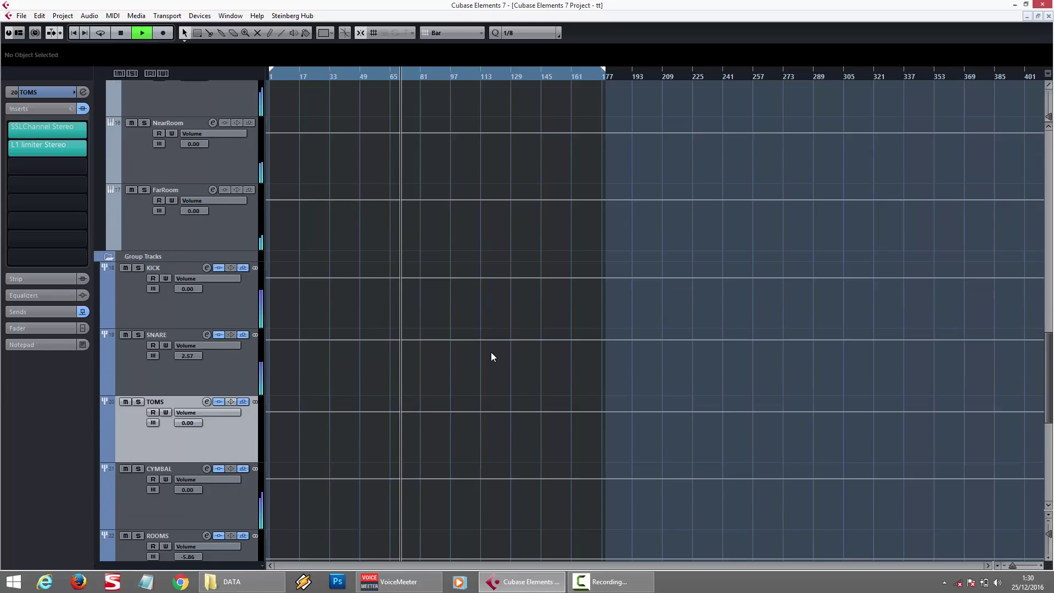
{"action": "scroll", "coordinate": [491, 352], "scroll_direction": "down", "scroll_amount": 2}
{"action": "left_click", "coordinate": [226, 411]}
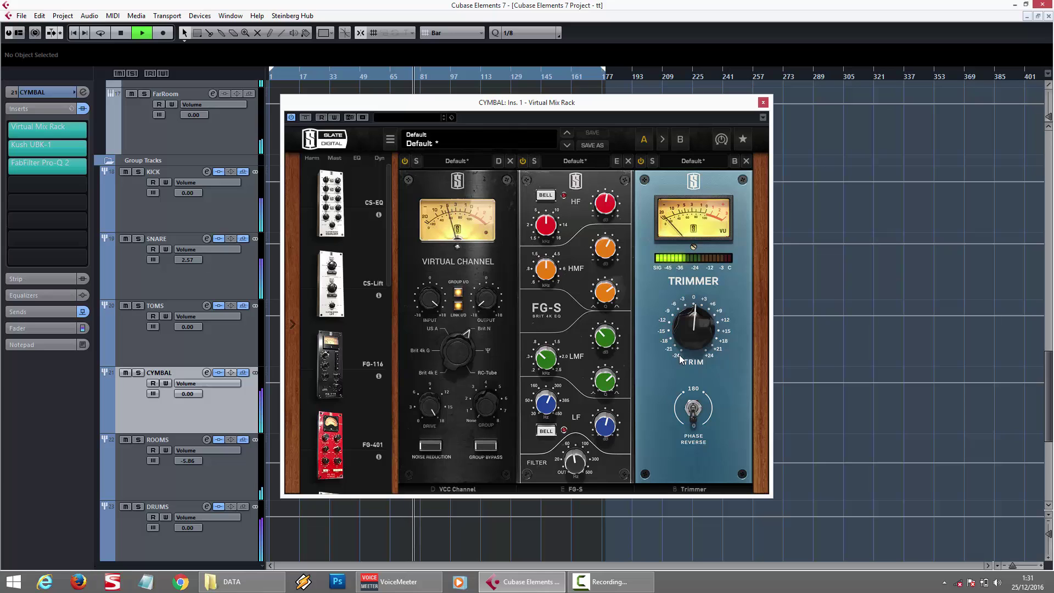
{"action": "left_click", "coordinate": [764, 103]}
{"action": "left_click", "coordinate": [61, 148]}
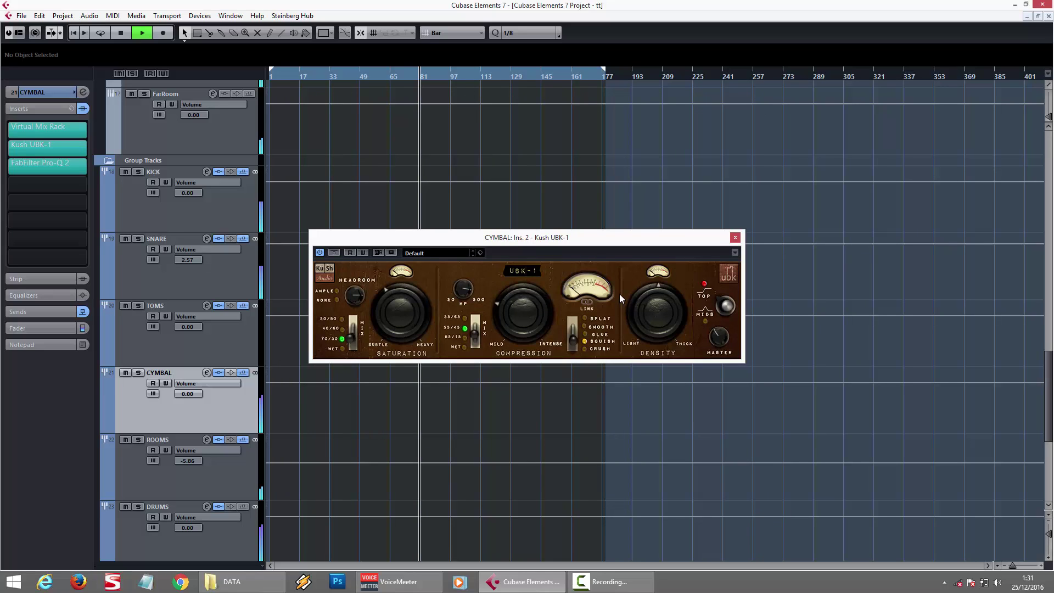
{"action": "left_click", "coordinate": [736, 239]}
{"action": "left_click", "coordinate": [74, 165]}
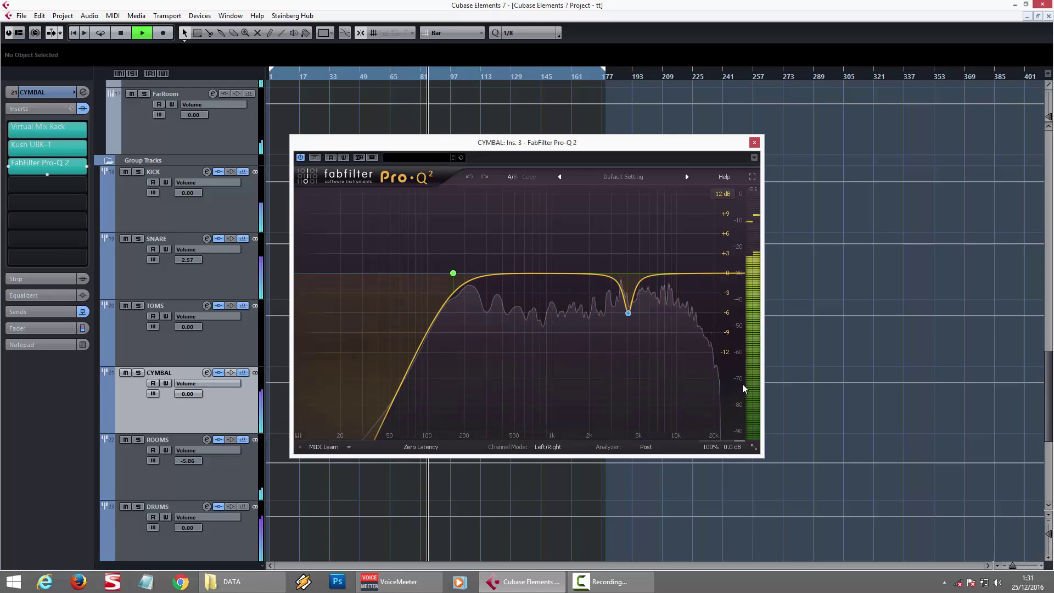
{"action": "left_click", "coordinate": [755, 143]}
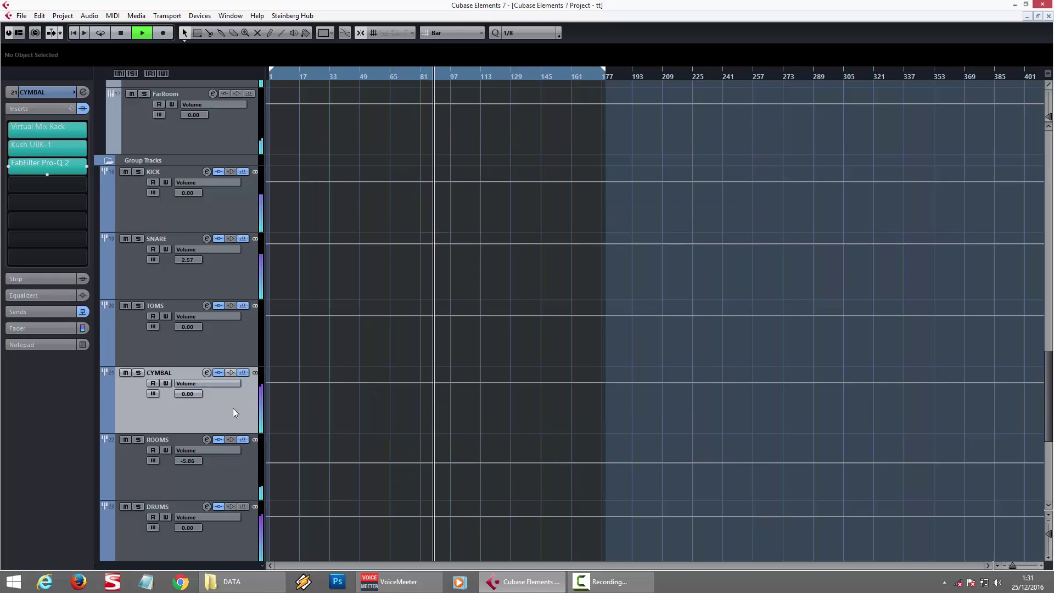
Examine the SSLChannel Stereo insert on the ROOMS group track and close it.
{"action": "left_click", "coordinate": [222, 486]}
{"action": "left_click", "coordinate": [67, 128]}
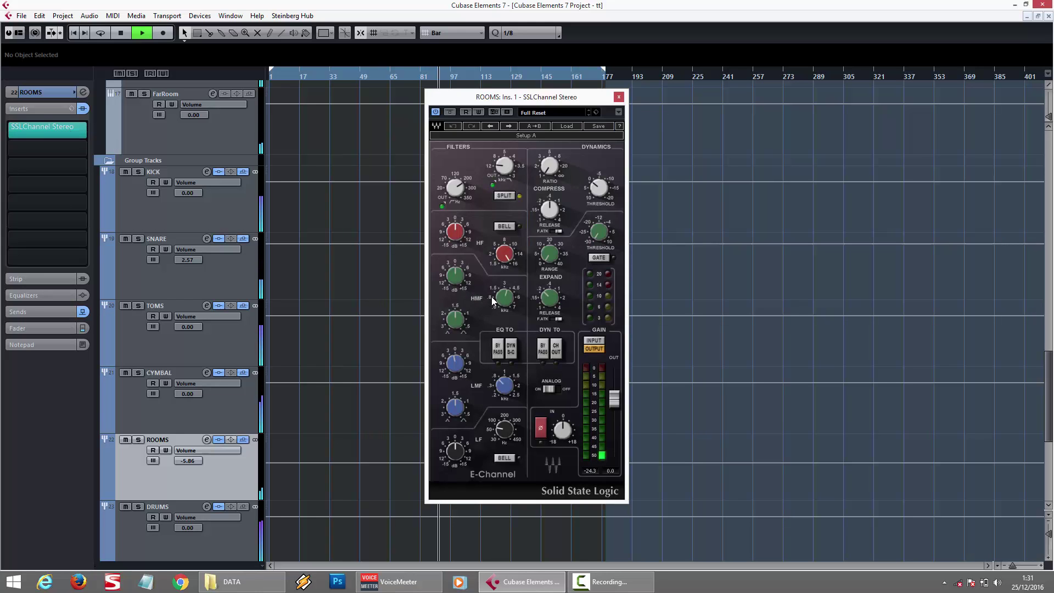
{"action": "left_click", "coordinate": [619, 97]}
Examine the VBC FG-Red compressor and Virtual Mix Rack inserts on the DRUMS group track, closing each one.
{"action": "scroll", "coordinate": [337, 452], "scroll_direction": "down", "scroll_amount": 5}
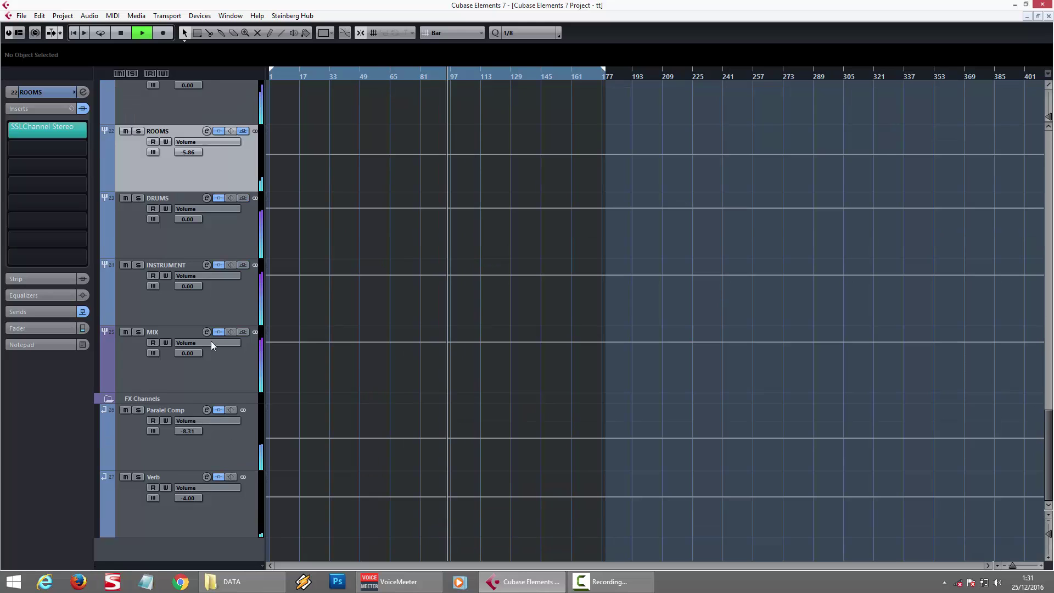
{"action": "left_click", "coordinate": [246, 248]}
{"action": "left_click", "coordinate": [41, 127]}
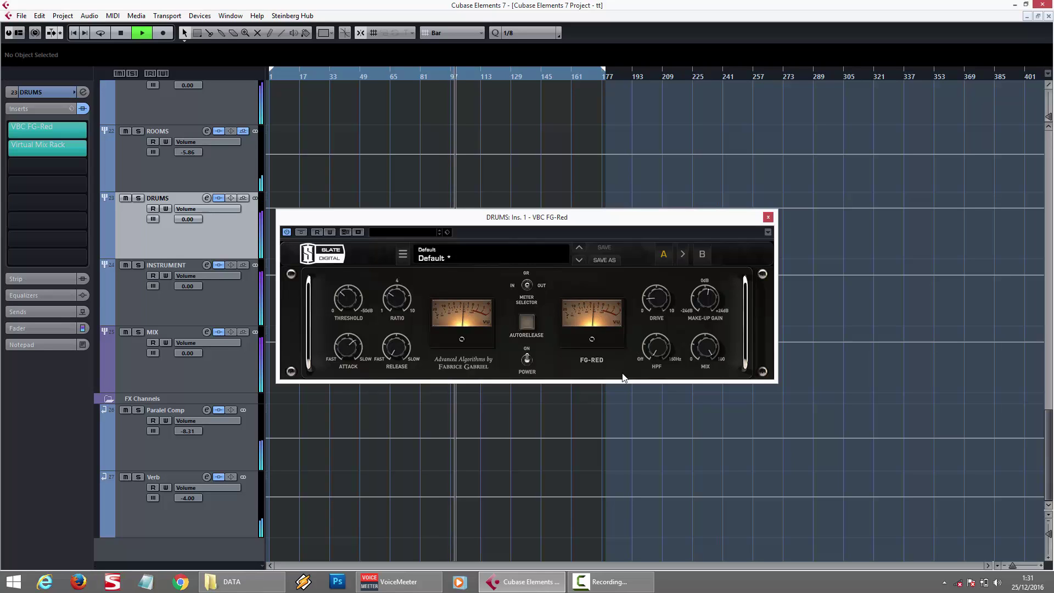
{"action": "left_click", "coordinate": [770, 217]}
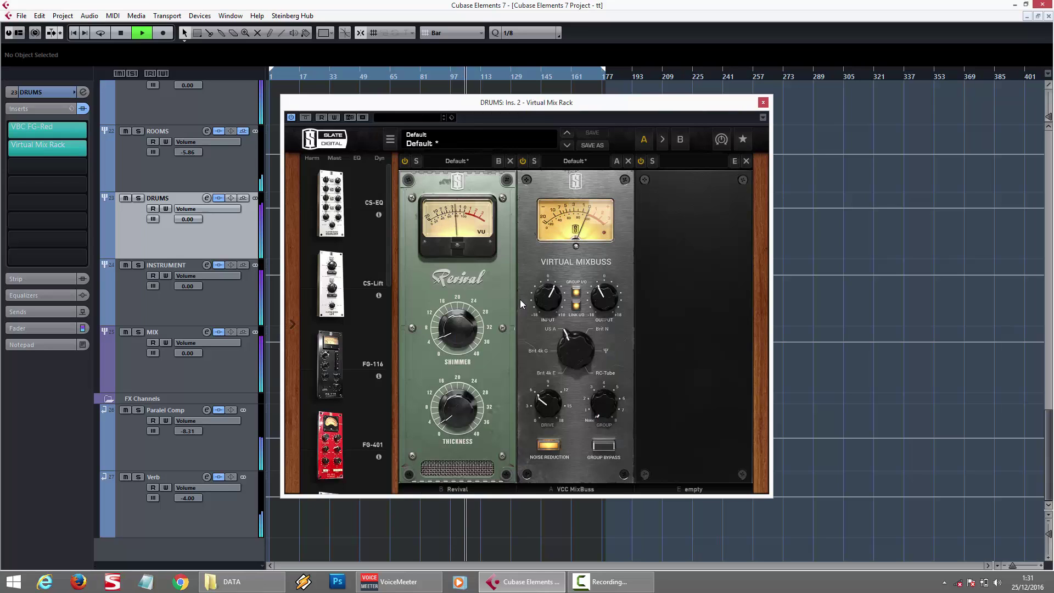
{"action": "left_click", "coordinate": [764, 103]}
Examine the FabFilter Pro-Q 2 and Virtual Mix Rack inserts on the INSTRUMENT group track, closing each one.
{"action": "left_click", "coordinate": [189, 313]}
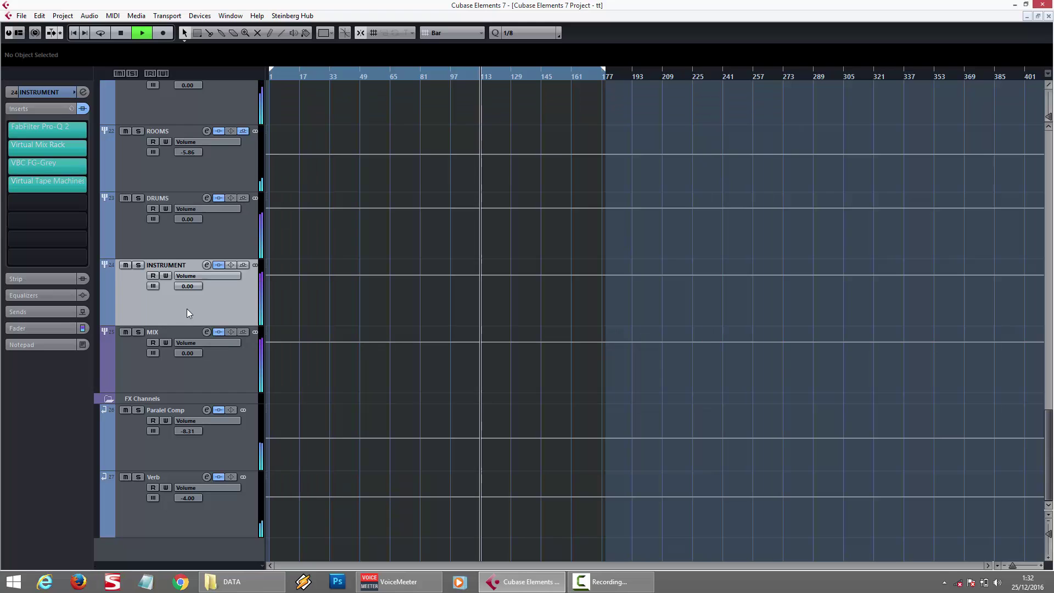
{"action": "left_click", "coordinate": [55, 126]}
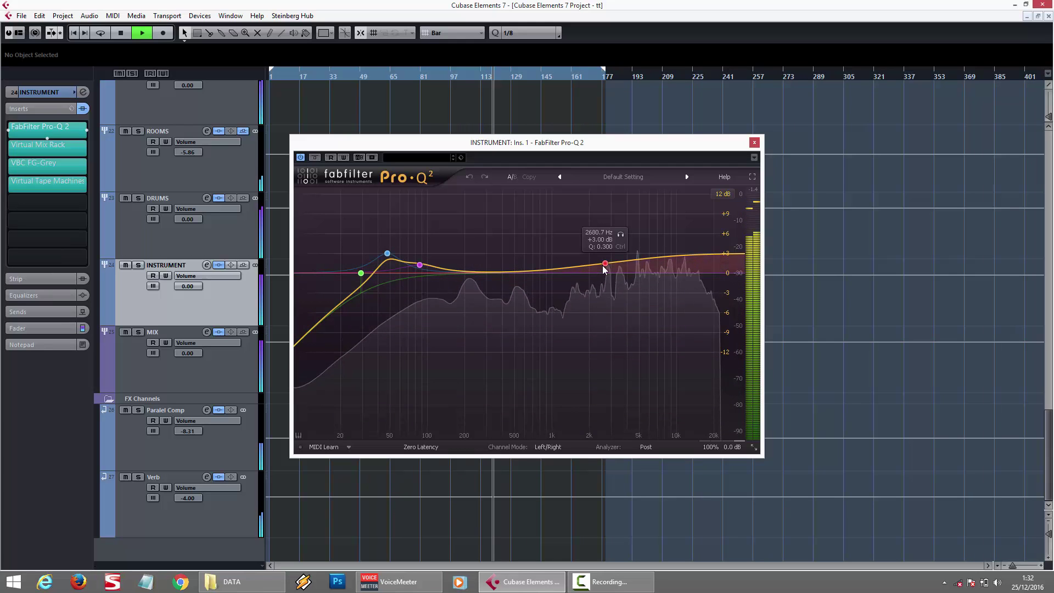
{"action": "left_click", "coordinate": [755, 143]}
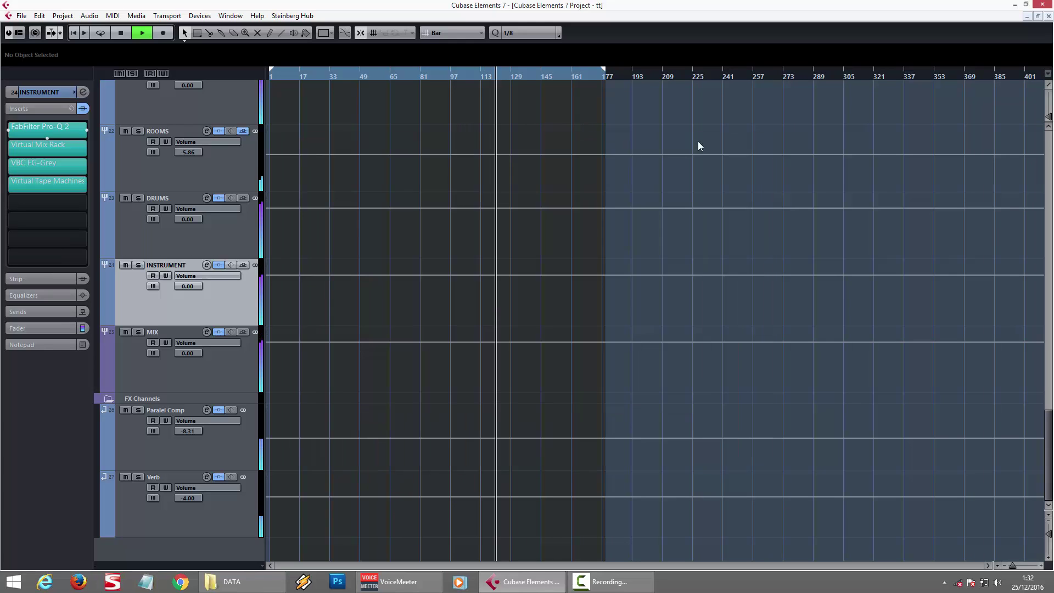
{"action": "left_click", "coordinate": [60, 146]}
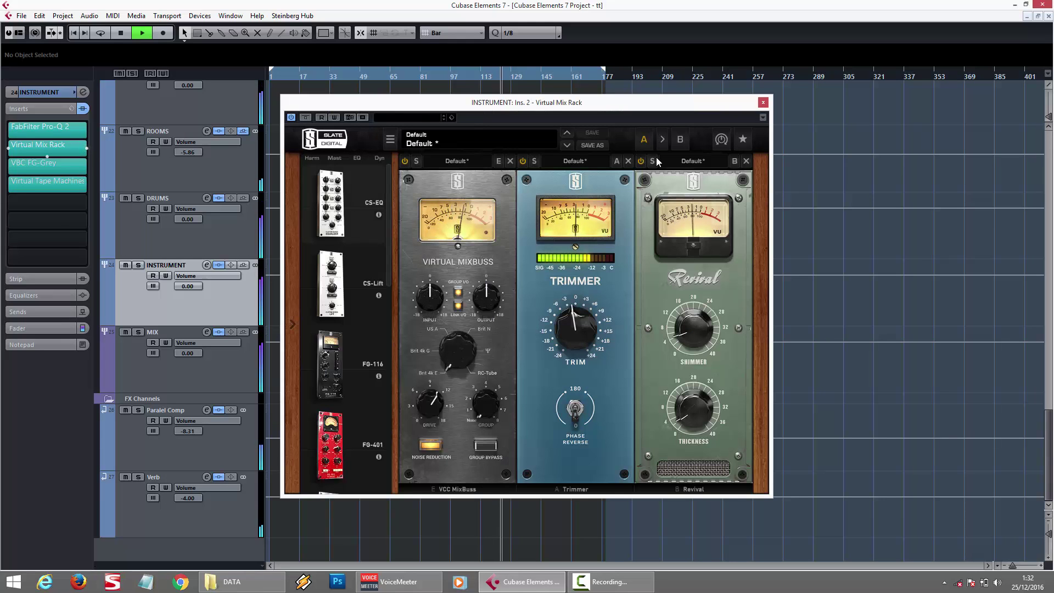
{"action": "left_click", "coordinate": [764, 104]}
Examine the VBC FG-Grey compressor and Virtual Tape Machines inserts on the INSTRUMENT group track, closing each one.
{"action": "left_click", "coordinate": [65, 163]}
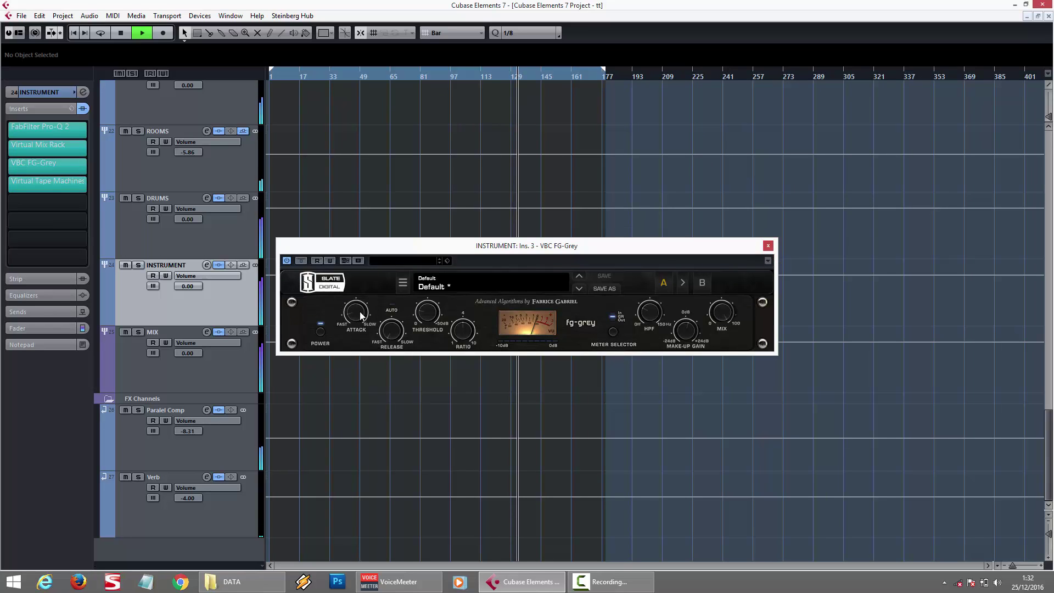
{"action": "left_click", "coordinate": [769, 247]}
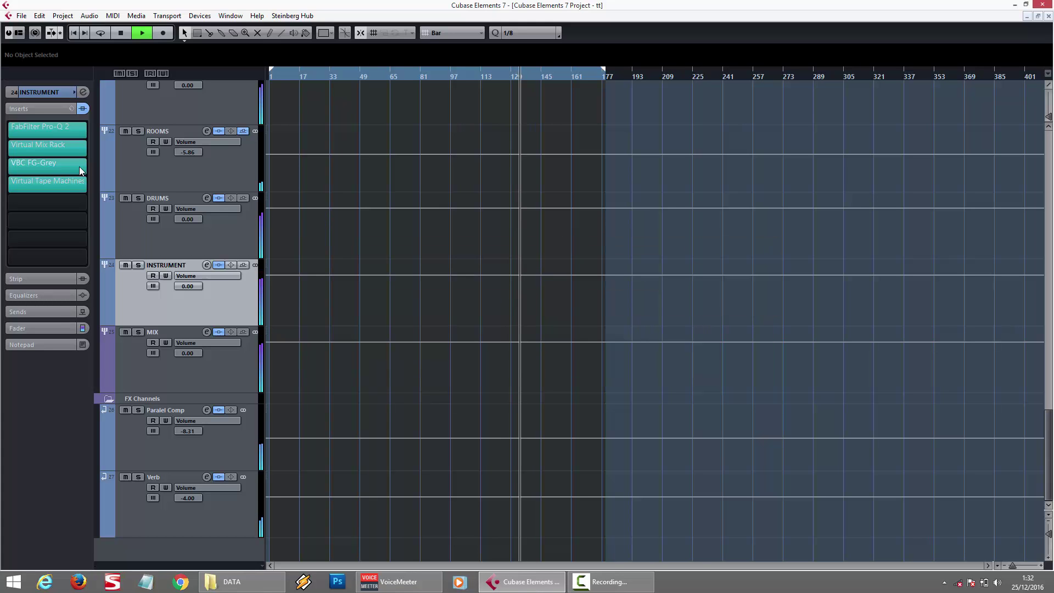
{"action": "left_click", "coordinate": [79, 181]}
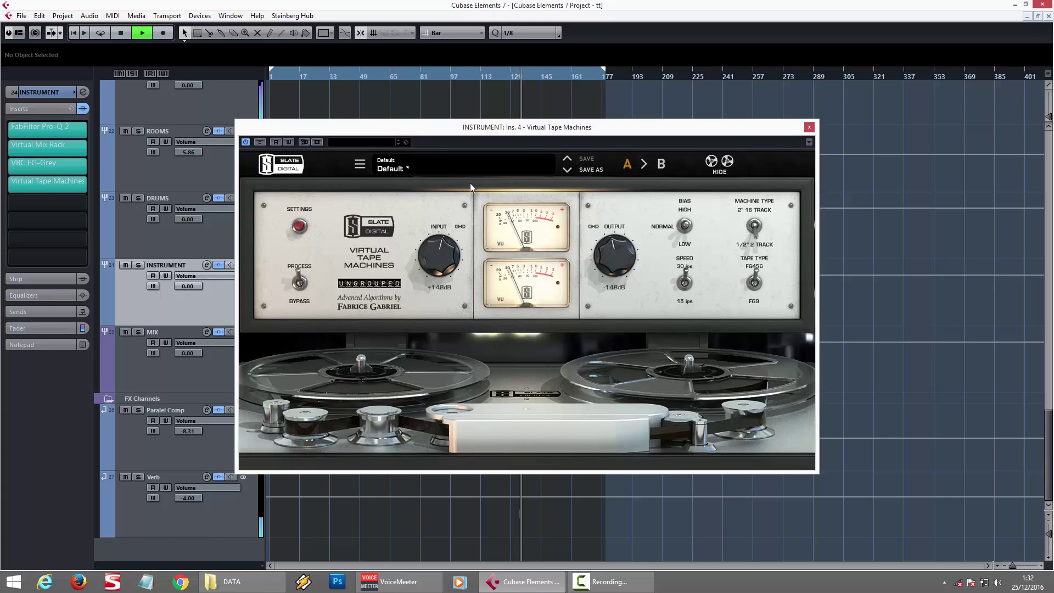
{"action": "left_click", "coordinate": [810, 128]}
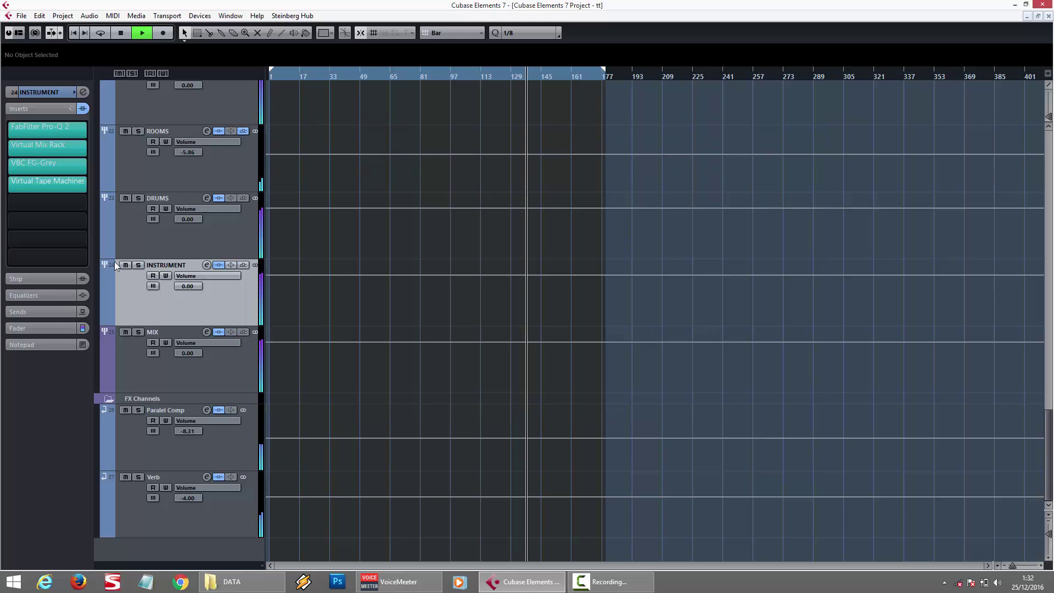
Examine the FabFilter Pro-L limiter insert on the MIX group track and close it.
{"action": "left_click", "coordinate": [239, 385]}
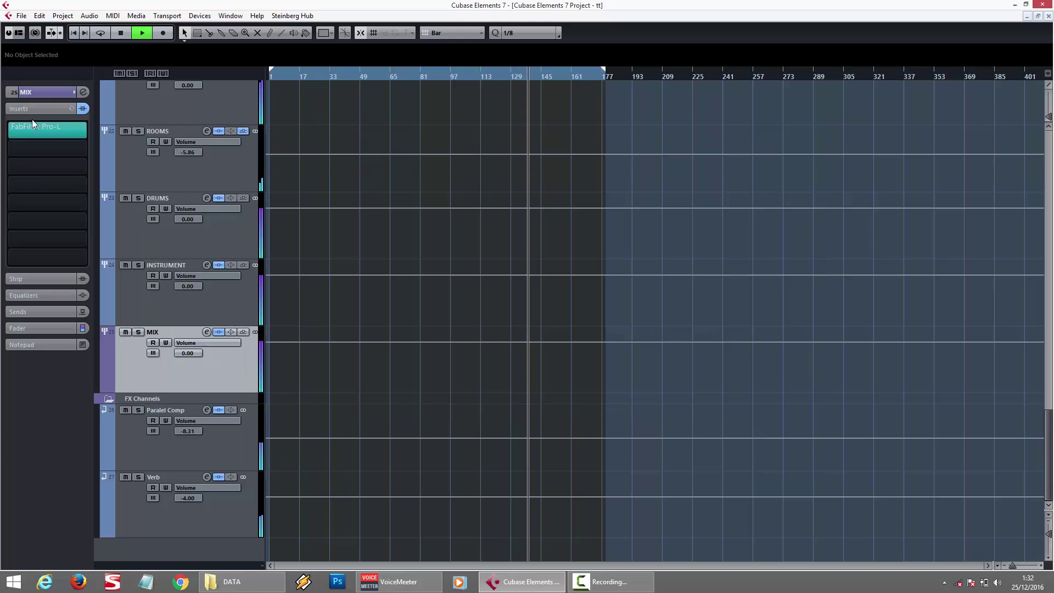
{"action": "left_click", "coordinate": [45, 130]}
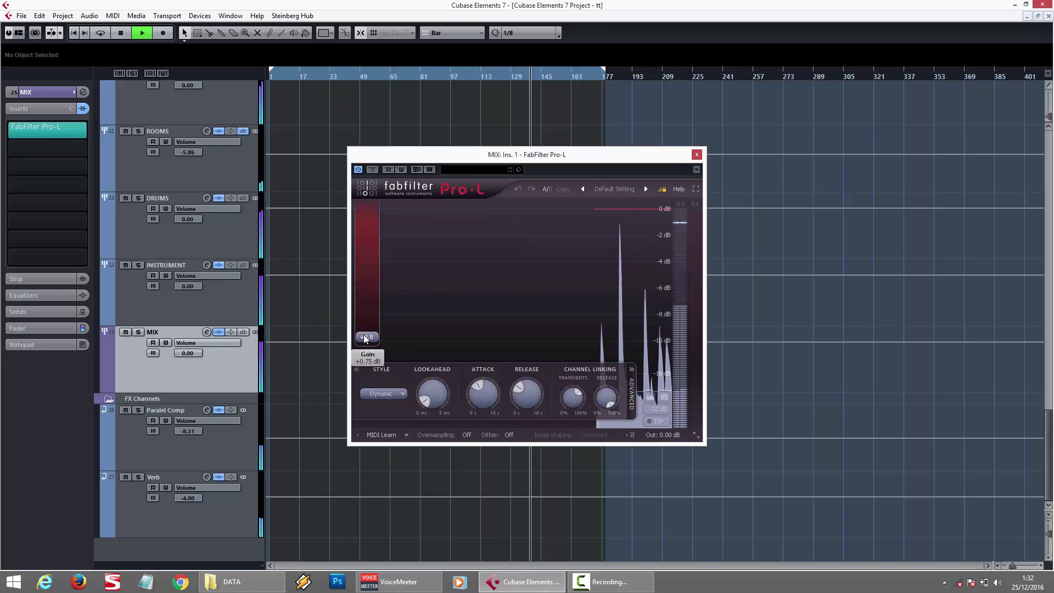
{"action": "left_click", "coordinate": [697, 156]}
Examine the FET Compressor insert on the Paralel Comp FX channel and the verbiage insert on the Verb channel, closing each one.
{"action": "left_click", "coordinate": [238, 451]}
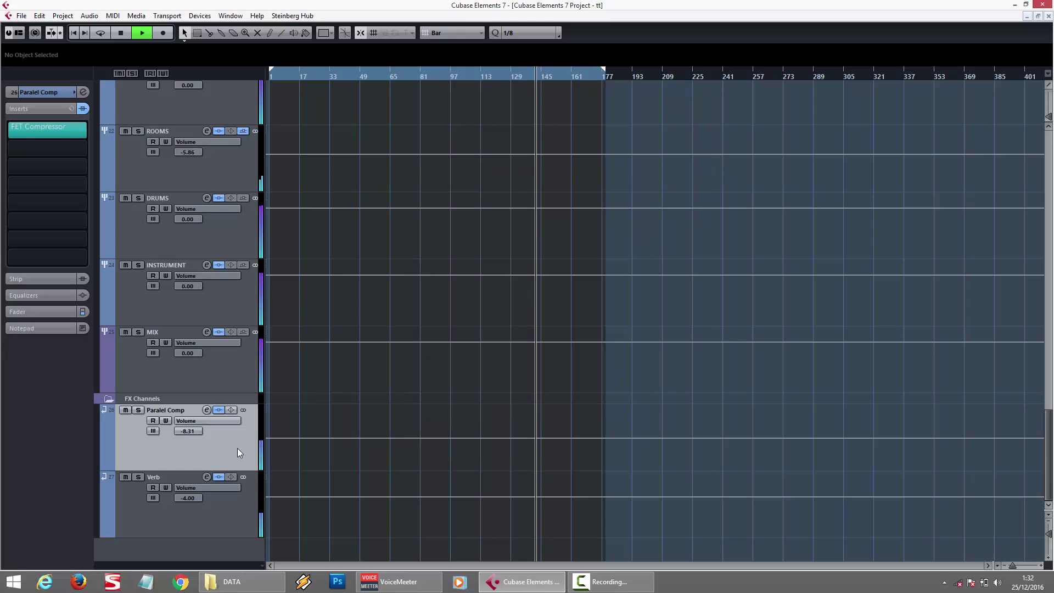
{"action": "left_click", "coordinate": [61, 129]}
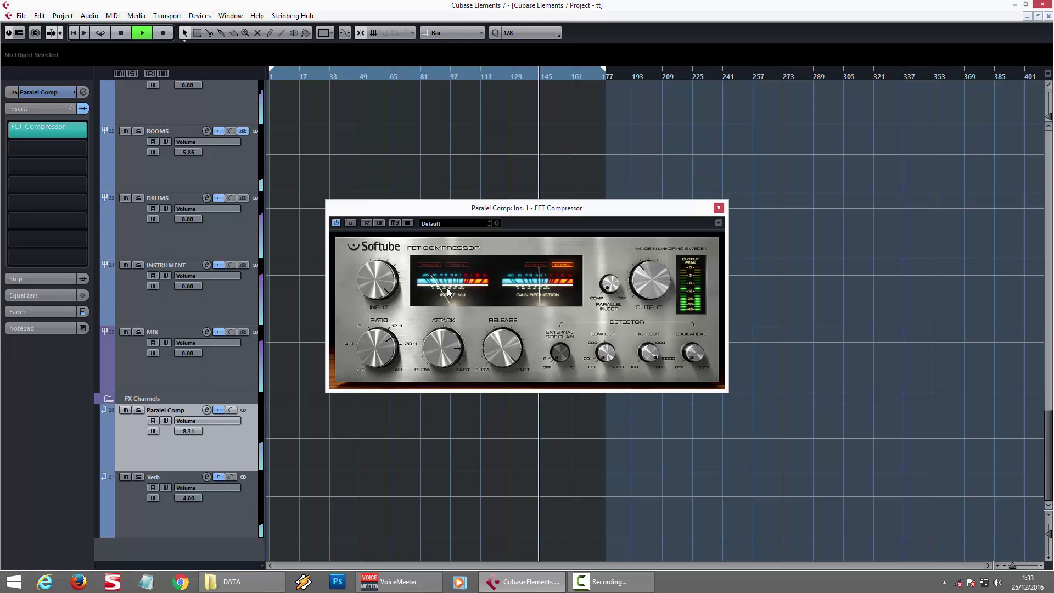
{"action": "left_click", "coordinate": [719, 208]}
{"action": "left_click", "coordinate": [250, 489]}
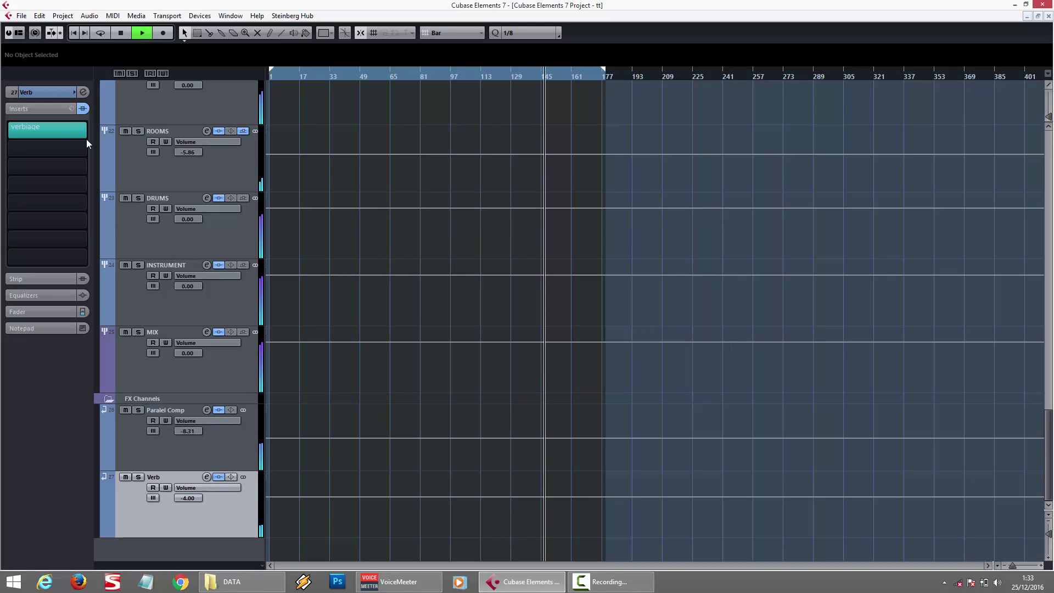
{"action": "left_click", "coordinate": [59, 129]}
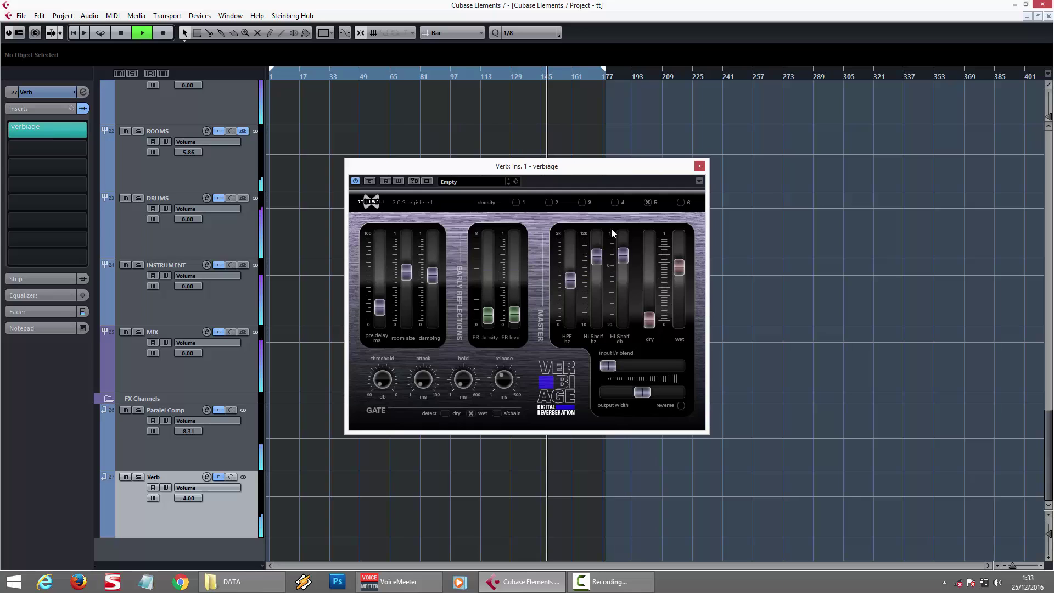
{"action": "left_click", "coordinate": [702, 168]}
Open the MixConsole, examine the send levels of the group channels, and close the mixer.
{"action": "left_click", "coordinate": [208, 465]}
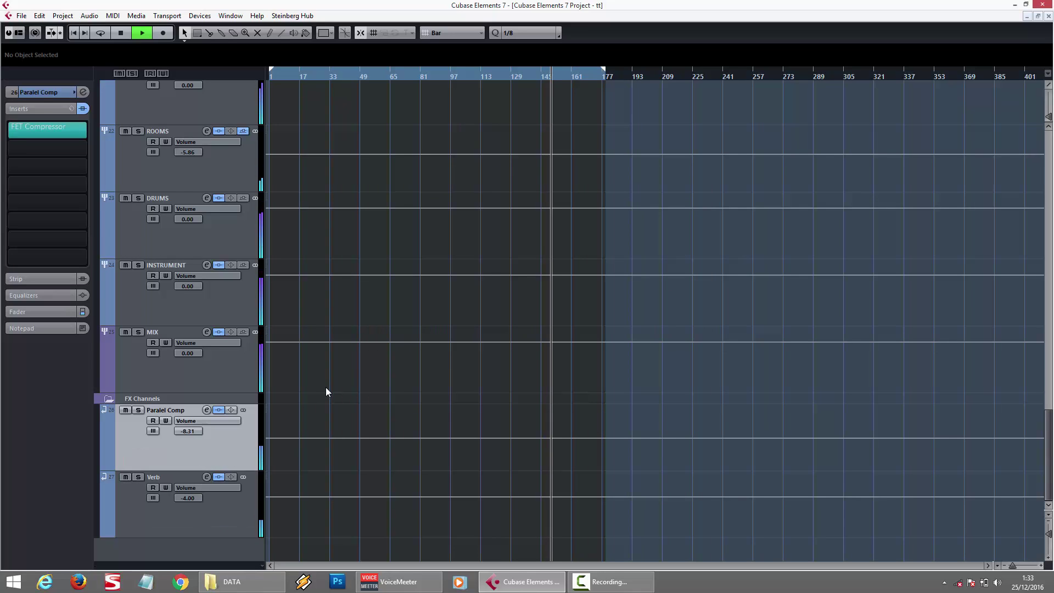
{"action": "key", "text": "F3"}
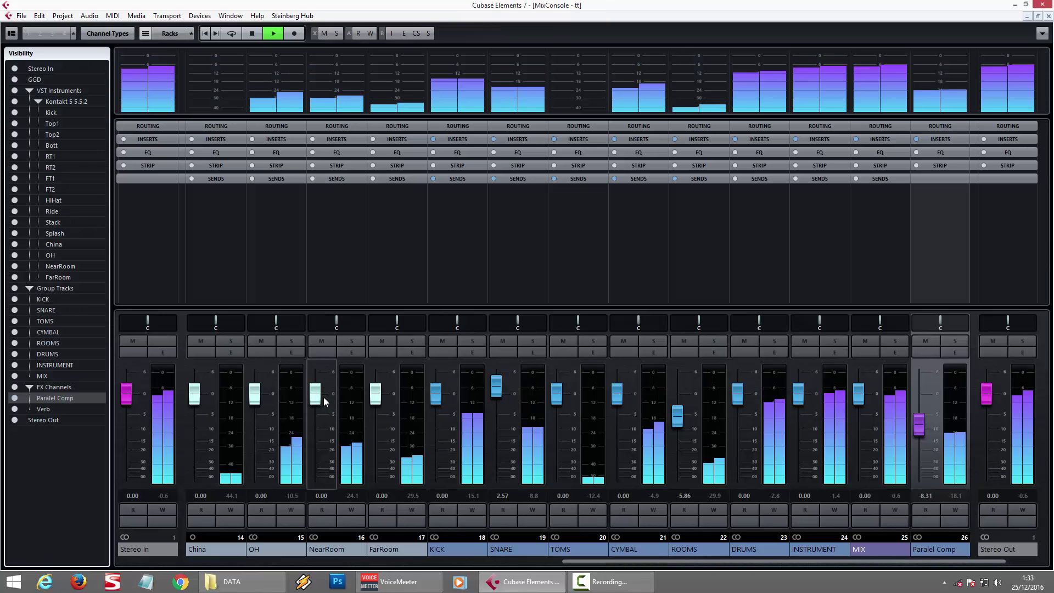
{"action": "left_click", "coordinate": [211, 179]}
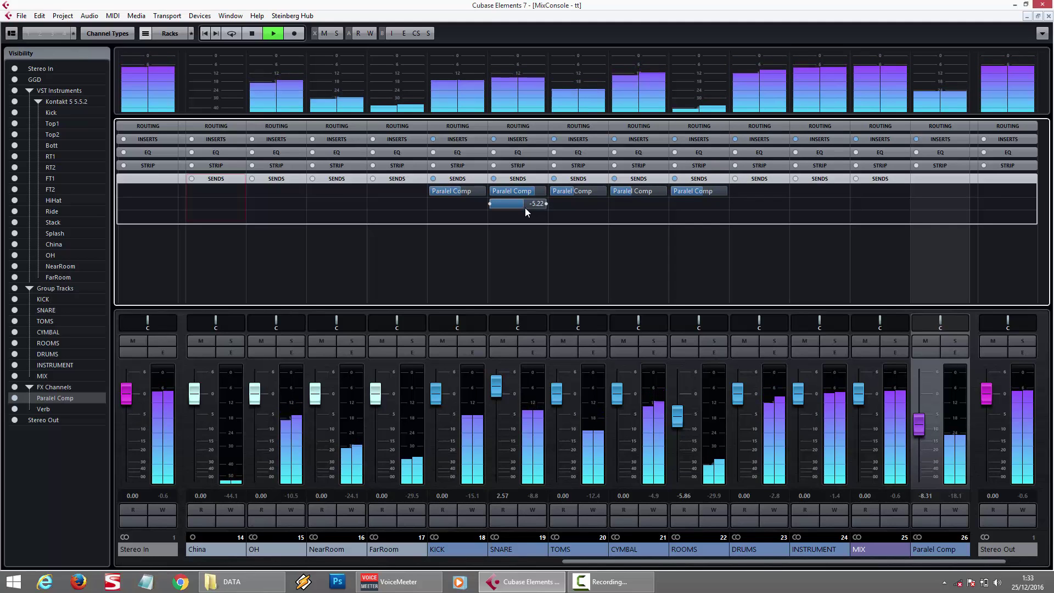
{"action": "left_click", "coordinate": [1049, 16]}
Look over the track list from the GGD track down to the group tracks and stop playback.
{"action": "scroll", "coordinate": [1039, 293], "scroll_direction": "up", "scroll_amount": 5}
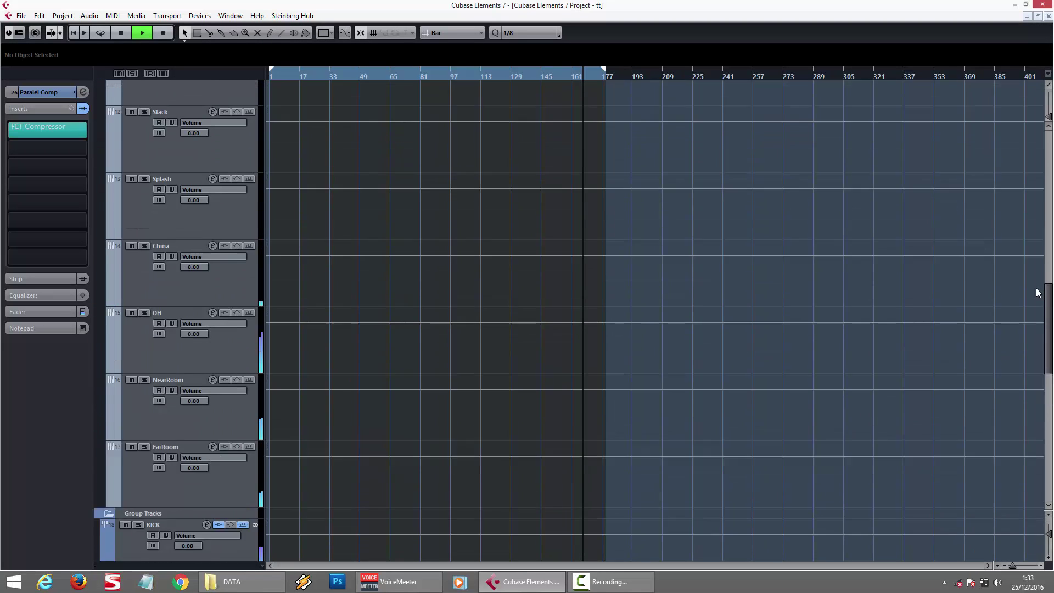
{"action": "scroll", "coordinate": [1038, 293], "scroll_direction": "up", "scroll_amount": 6}
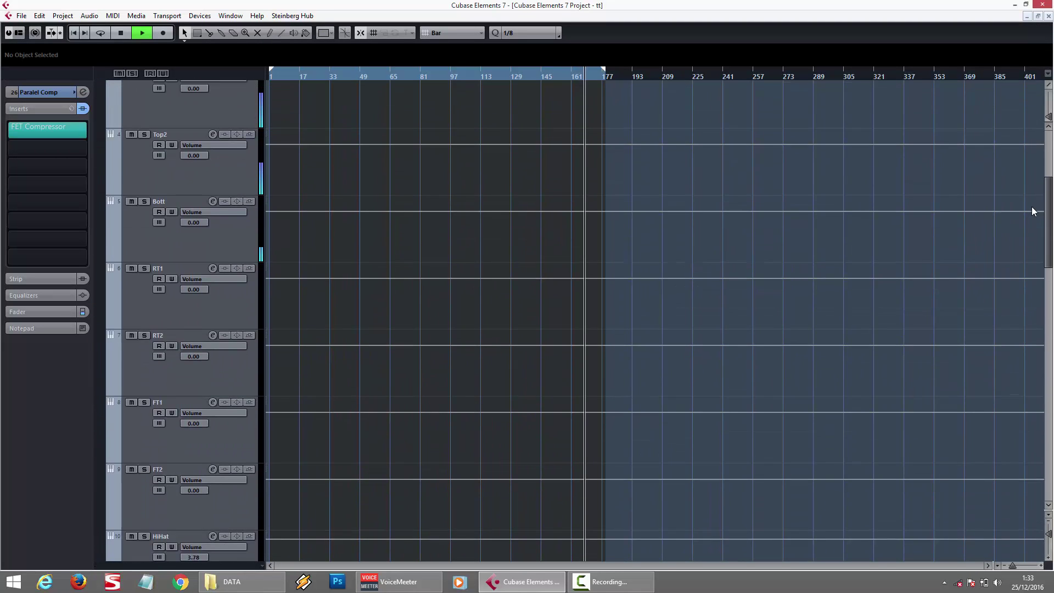
{"action": "scroll", "coordinate": [1034, 211], "scroll_direction": "up", "scroll_amount": 4}
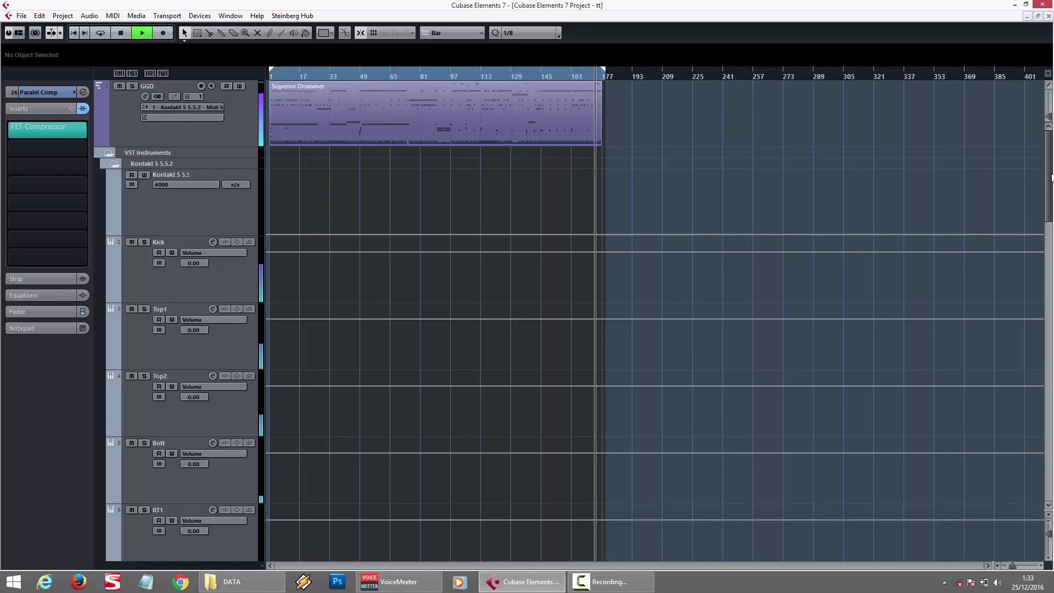
{"action": "left_click_drag", "start_coordinate": [1051, 177], "coordinate": [1037, 421]}
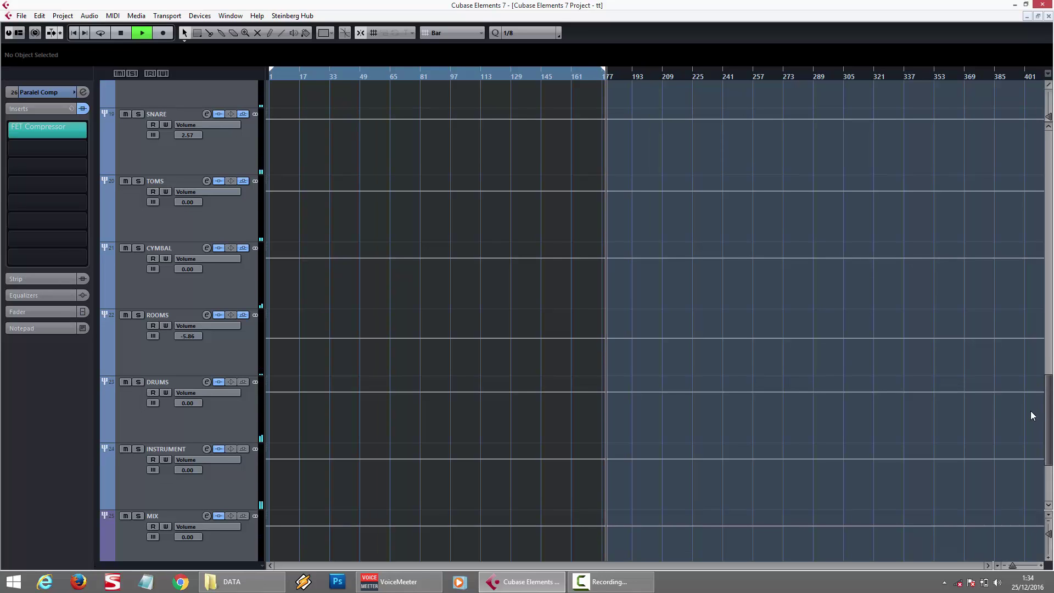
{"action": "key", "text": "space"}
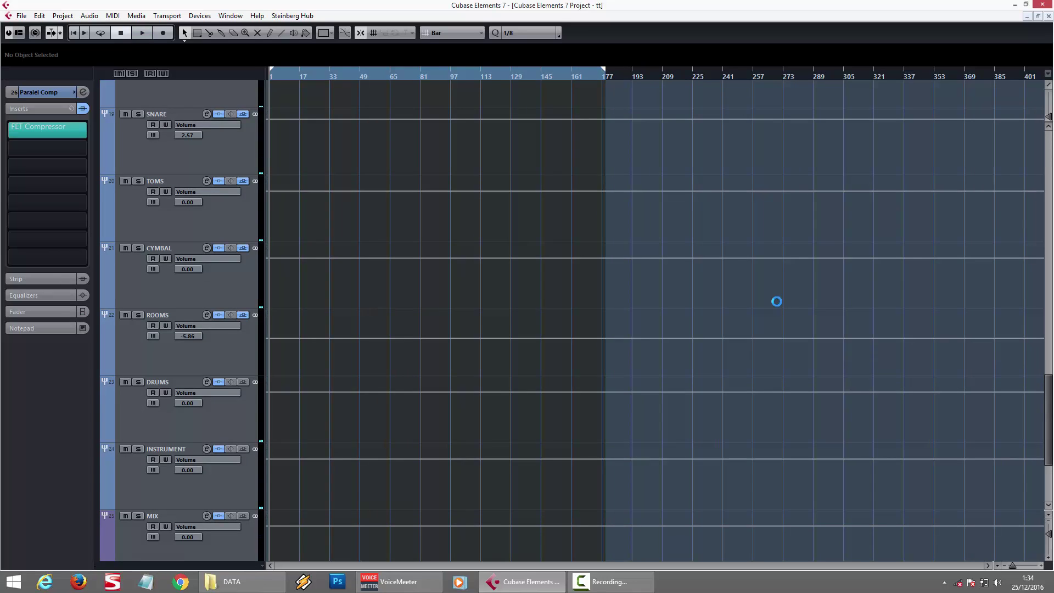